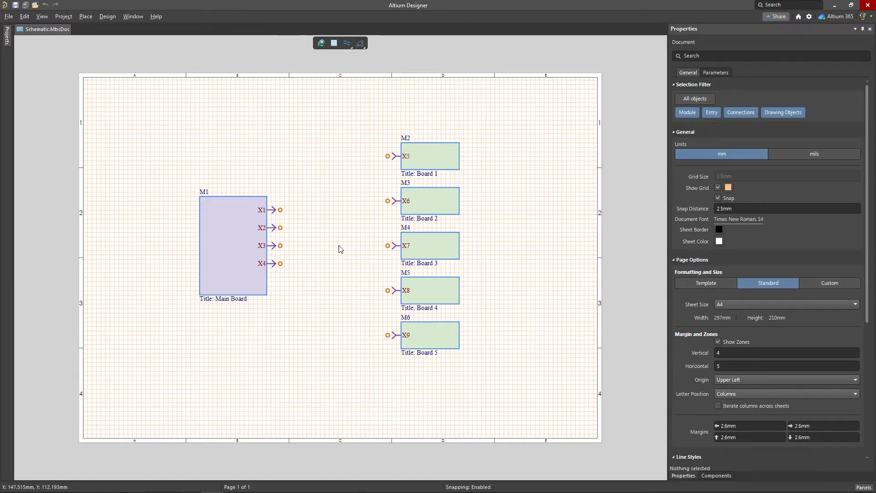
Open the Place menu to view options such as Module, Entry, Direct Connection, Wire, Cable and Harness
click(91, 19)
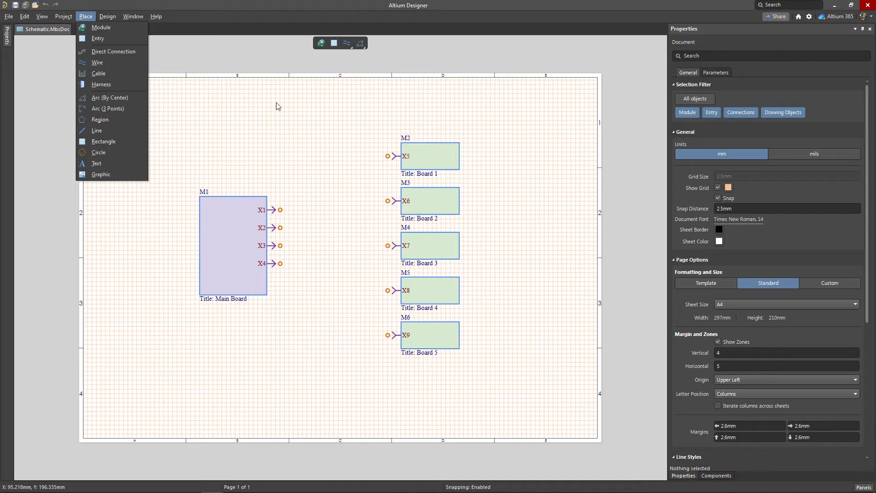
Dismiss the Place menu and bring up the Active Bar's connection-type flyout
click(337, 112)
click(350, 44)
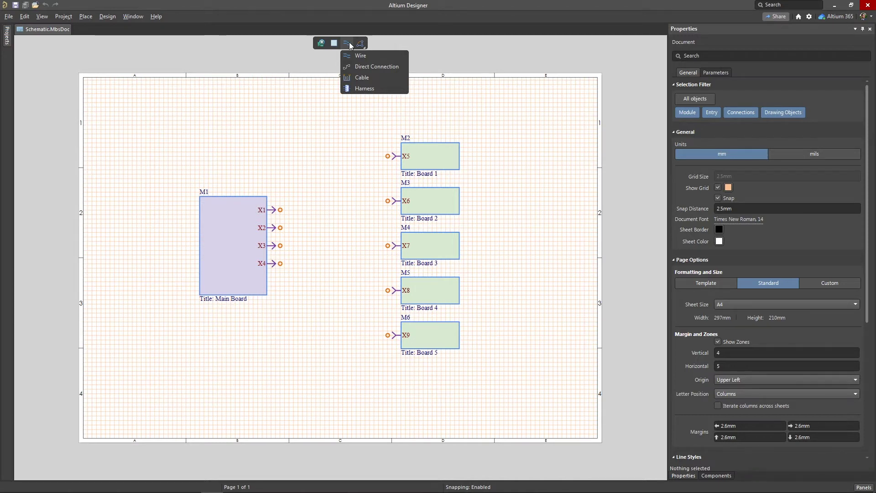
Place a direct connection from M1's X1 to X5 and a wire from X2 to M3's X6
click(371, 65)
click(279, 209)
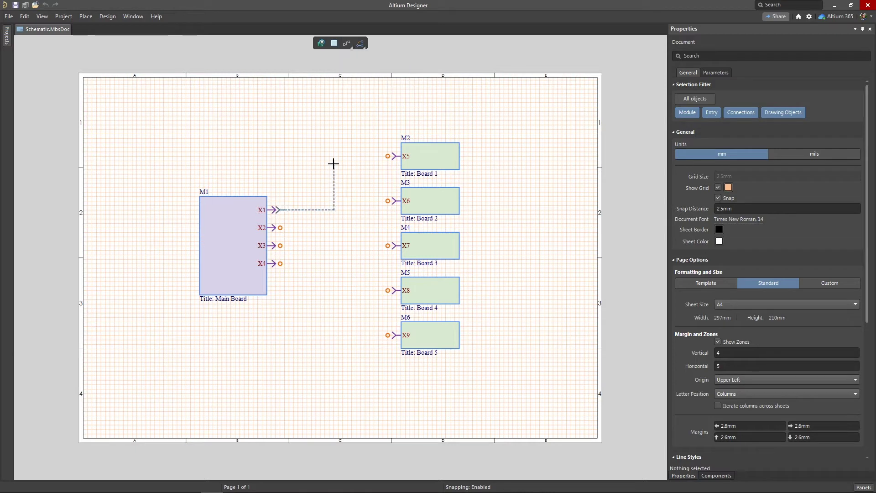
click(387, 156)
right_click(347, 43)
click(362, 54)
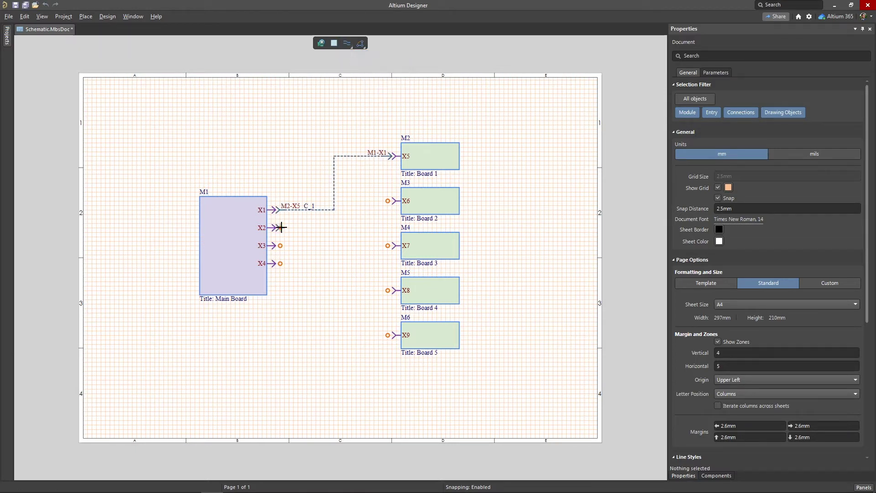
click(280, 227)
click(387, 200)
Draw a cable from M1's X3 to M4's X7
right_click(346, 43)
click(370, 76)
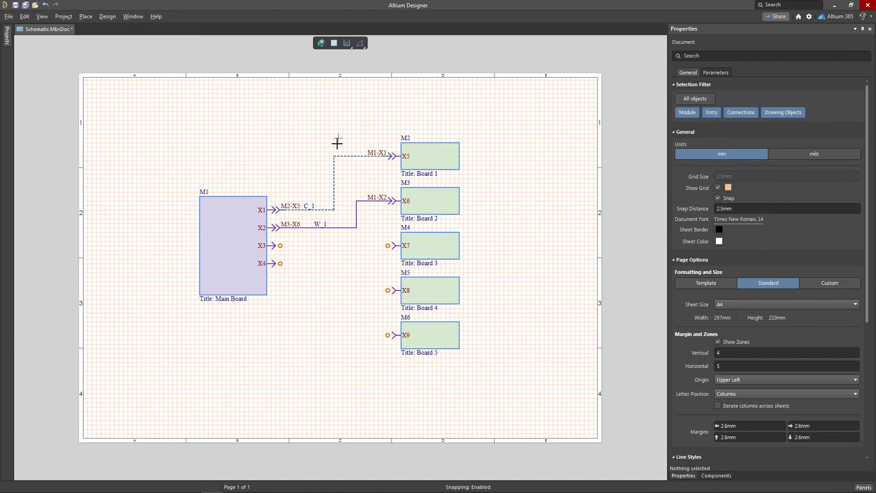
click(280, 246)
click(388, 245)
Draw a harness from M1's X4 to M5's X8, with a branch joining M6's X9
right_click(346, 43)
click(370, 86)
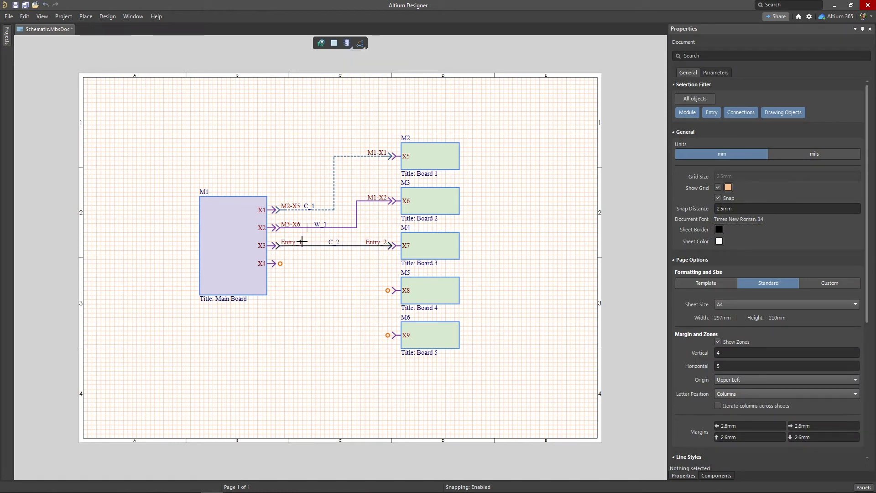
click(279, 263)
click(388, 290)
click(383, 335)
click(334, 290)
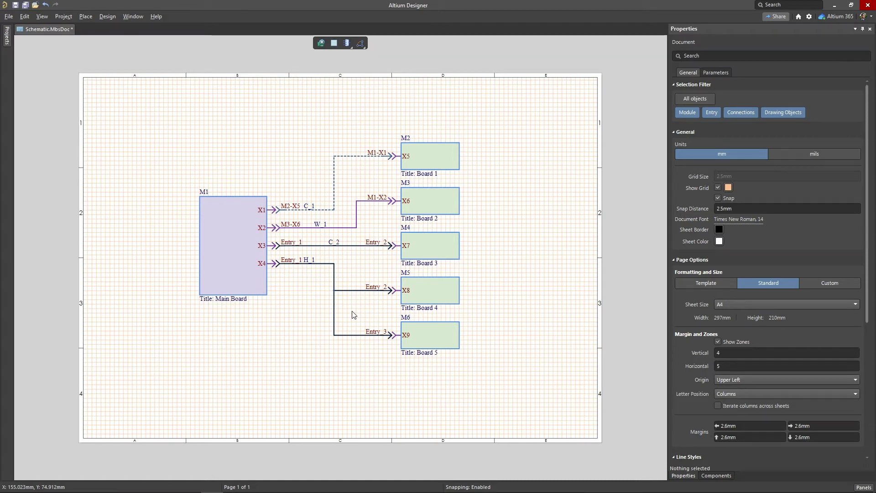
Reroute wire W_1's connection W1 to M3-X6[2] so W2 lands on pin 1
click(351, 228)
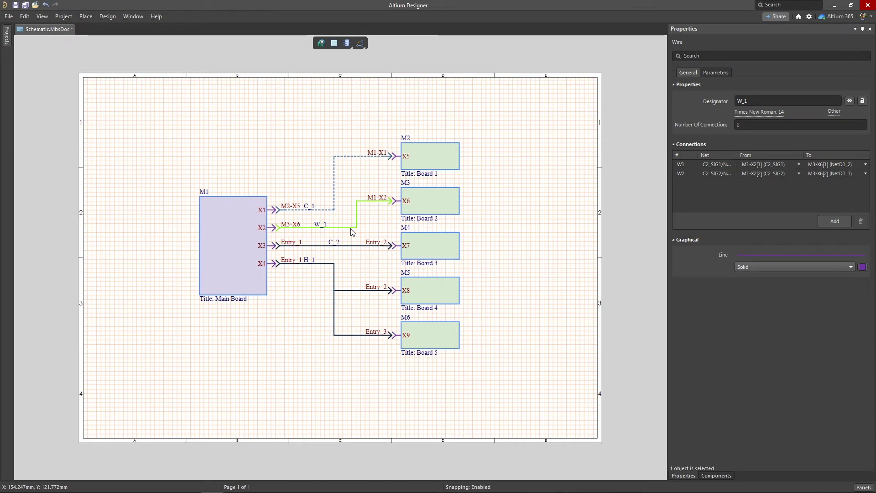
click(865, 166)
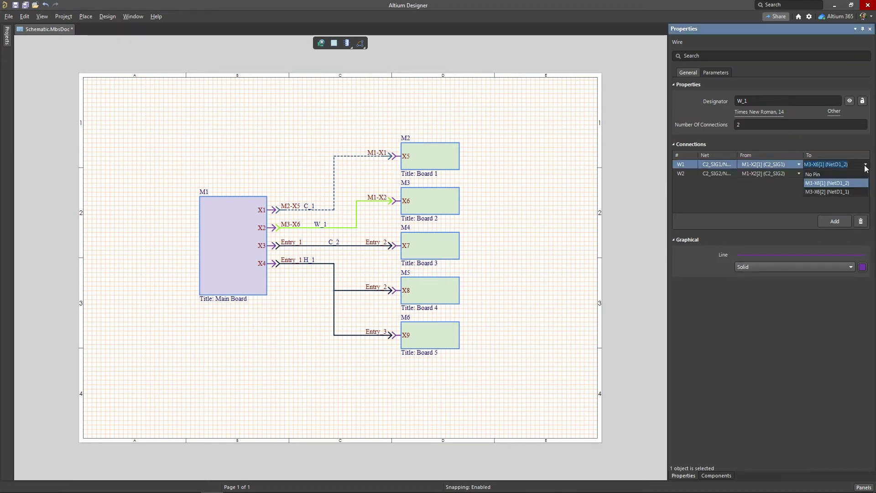
click(858, 197)
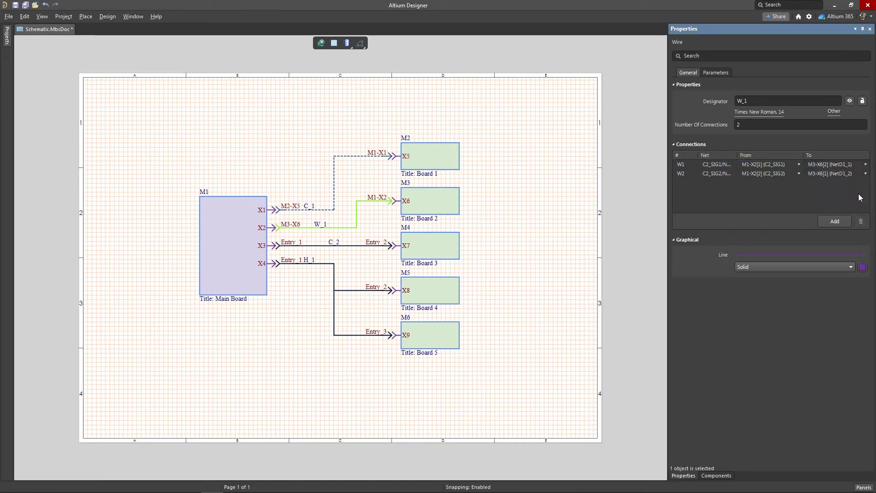
click(535, 206)
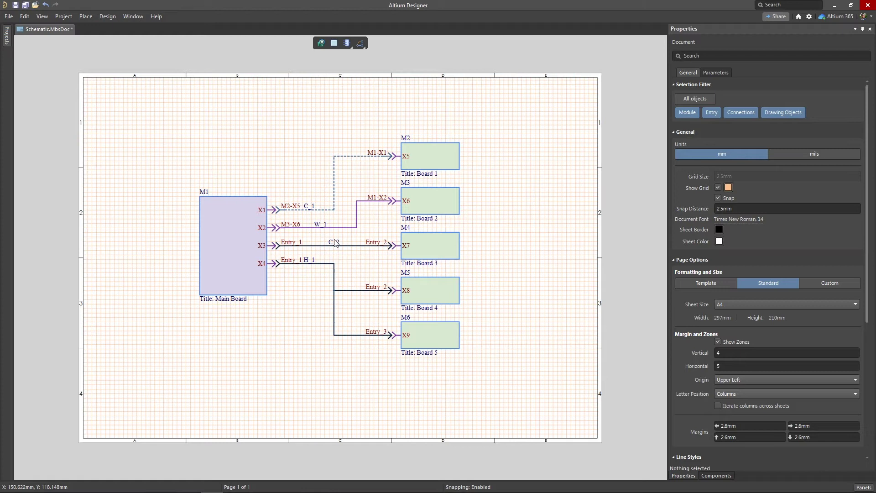
click(353, 246)
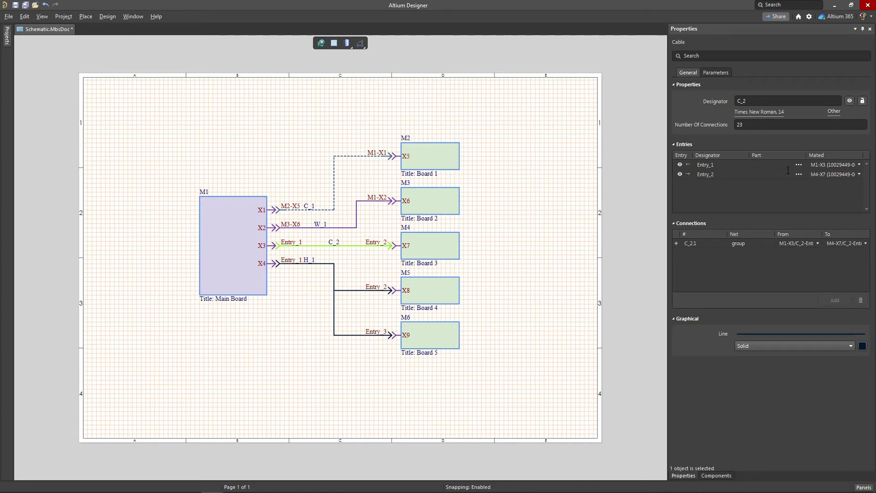
click(799, 166)
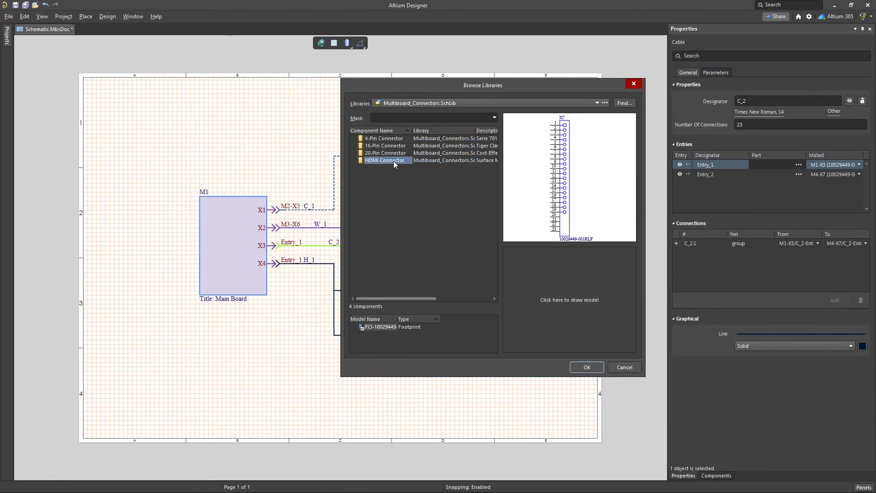
click(589, 366)
click(798, 174)
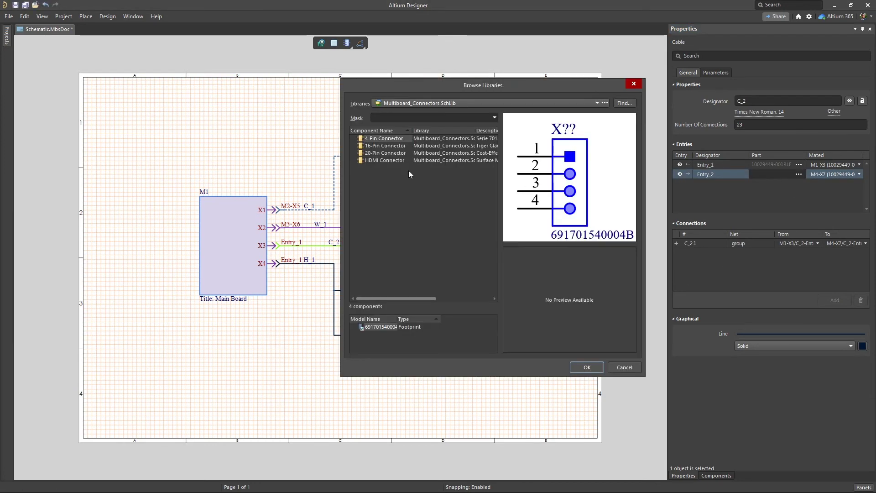
click(390, 160)
Confirm Entry_2's connector, rename Entry_1 to Cable_X7, and hide Entry_2's label
click(582, 368)
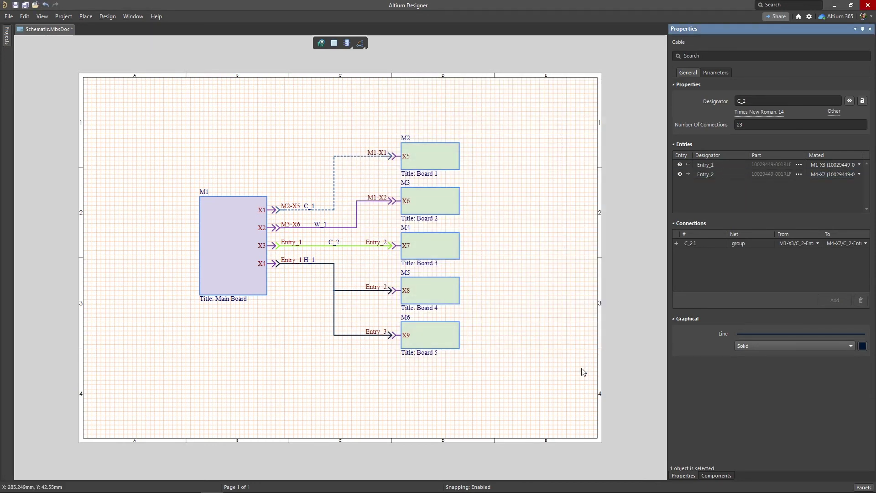
double_click(721, 164)
text(Cable_X7)
key(Return)
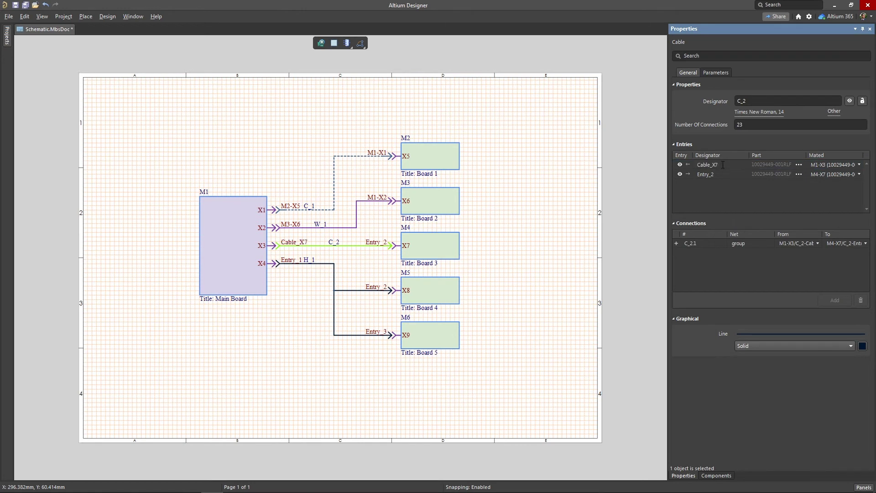
click(681, 174)
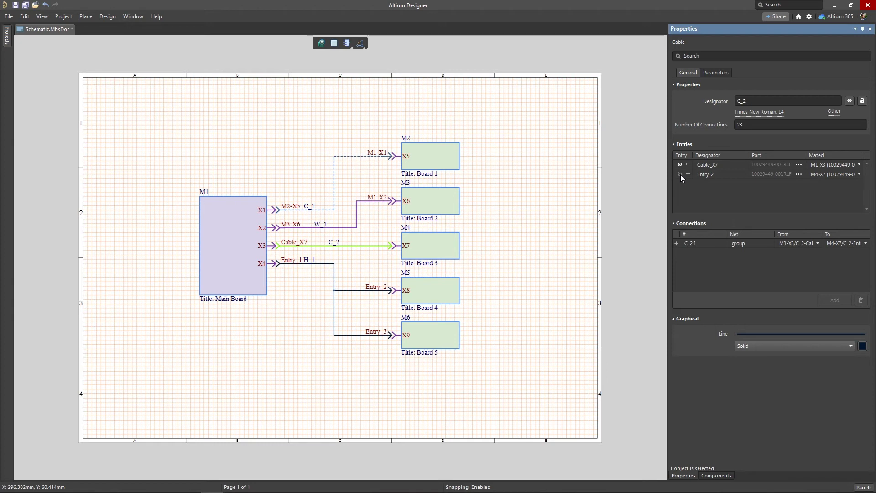
Set connection C_2.1's source to M1-X3 and widen the From/To columns
click(677, 245)
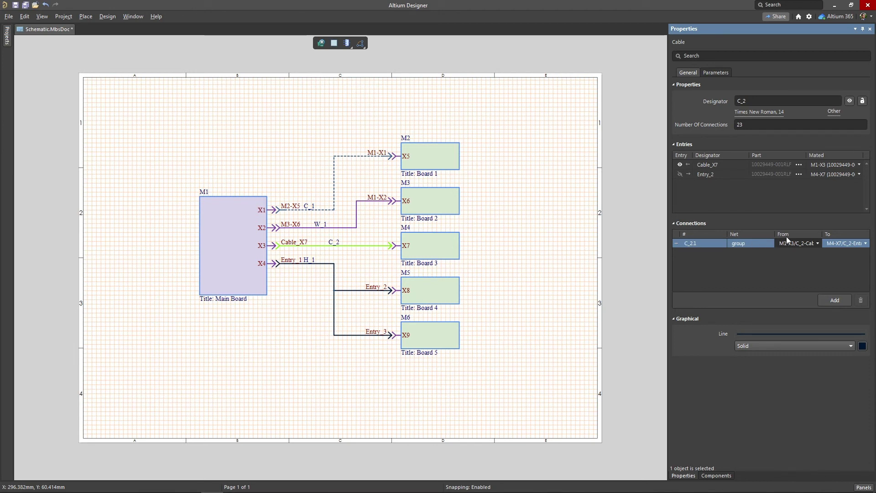
click(818, 242)
click(812, 251)
click(817, 244)
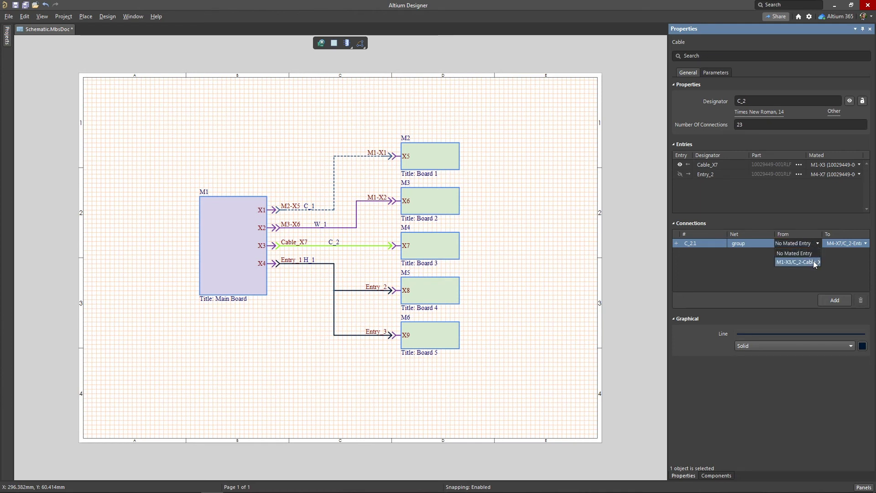
click(813, 261)
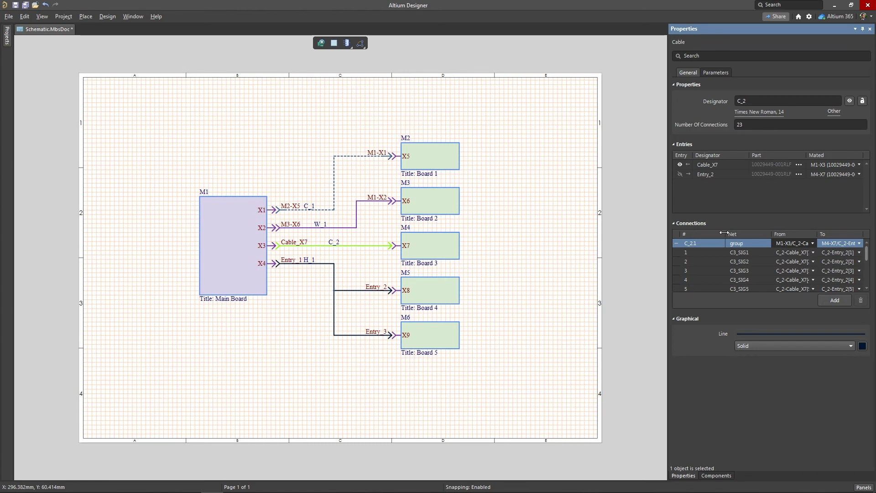
drag(725, 234, 698, 234)
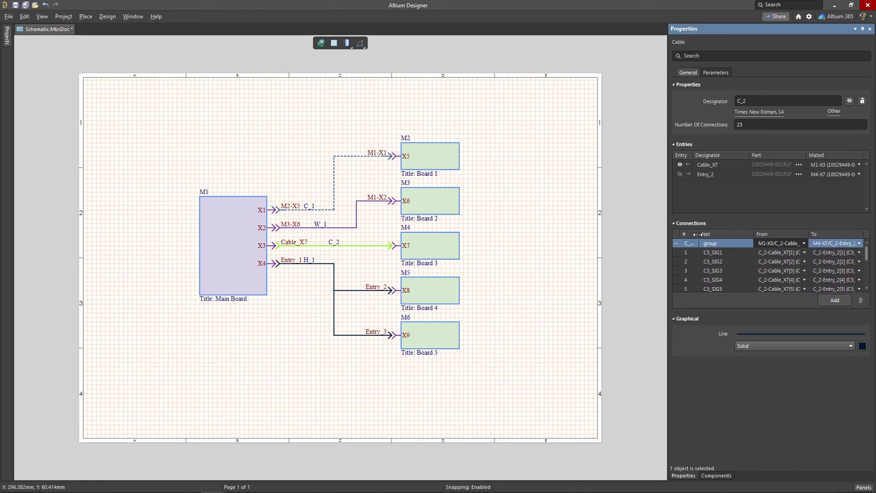
click(557, 237)
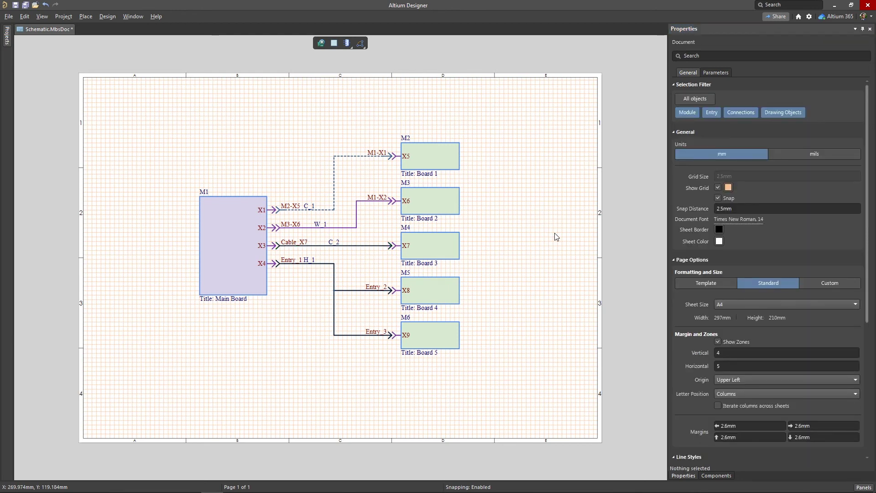
Delete harness H_1 and its connections
click(335, 332)
key(Delete)
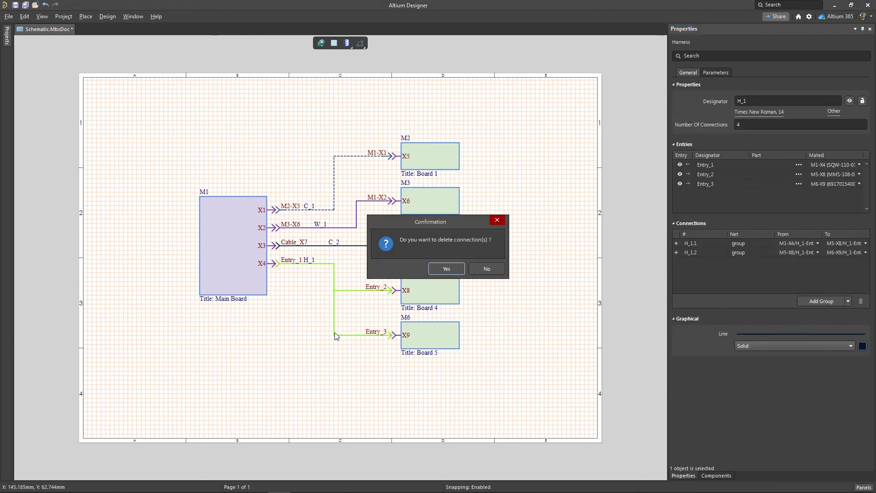
click(454, 271)
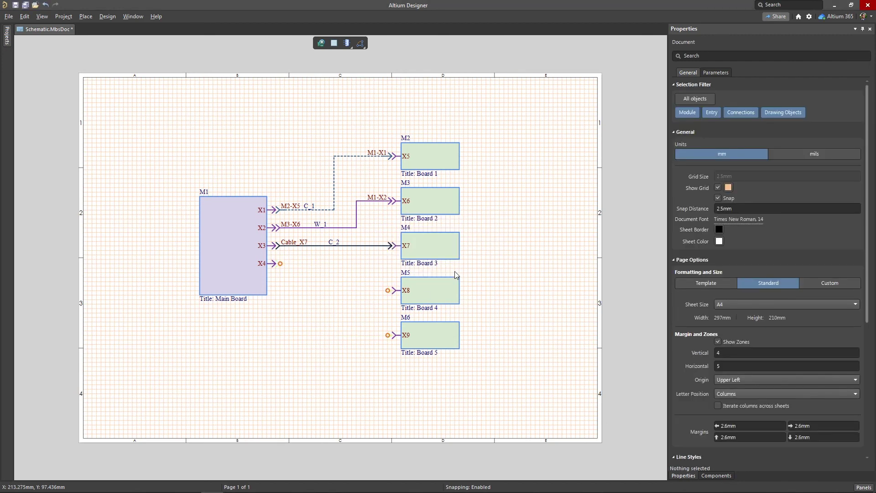
Split M1's X4 so pins 17–20 form X4 [17-20], placed below X4 [1-16]
click(233, 273)
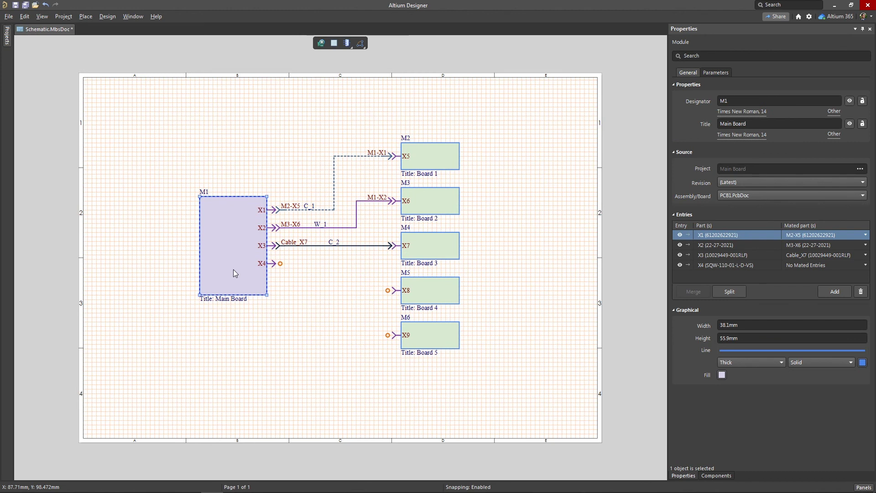
double_click(733, 266)
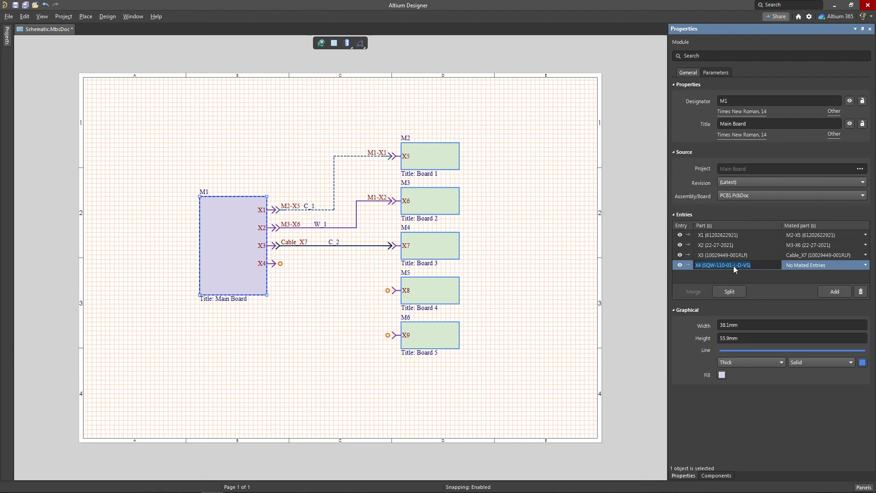
click(738, 289)
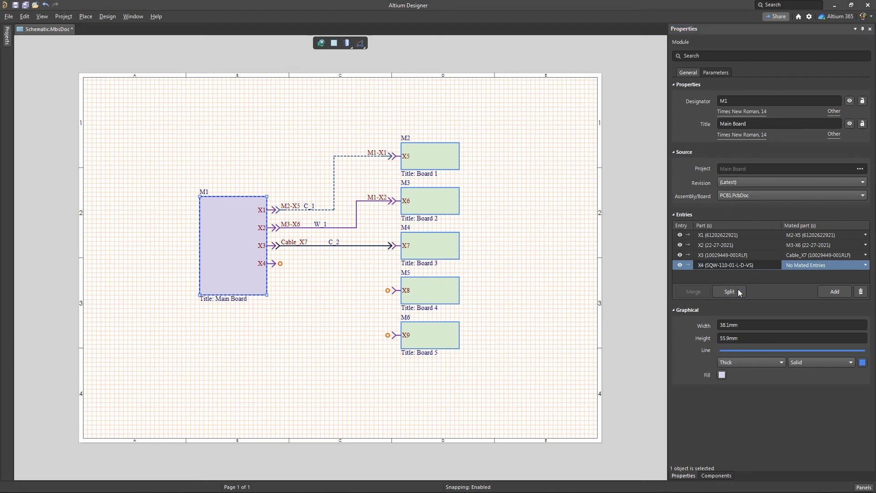
click(300, 182)
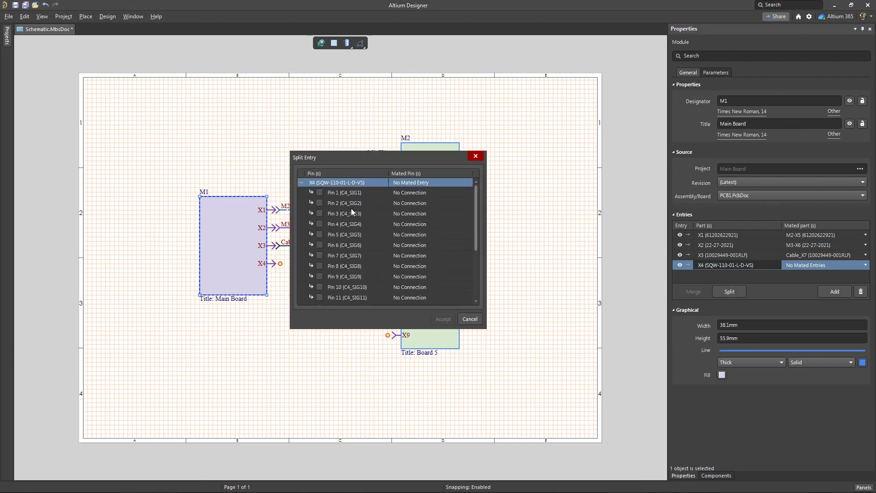
scroll(352, 208, down, 3)
click(319, 268)
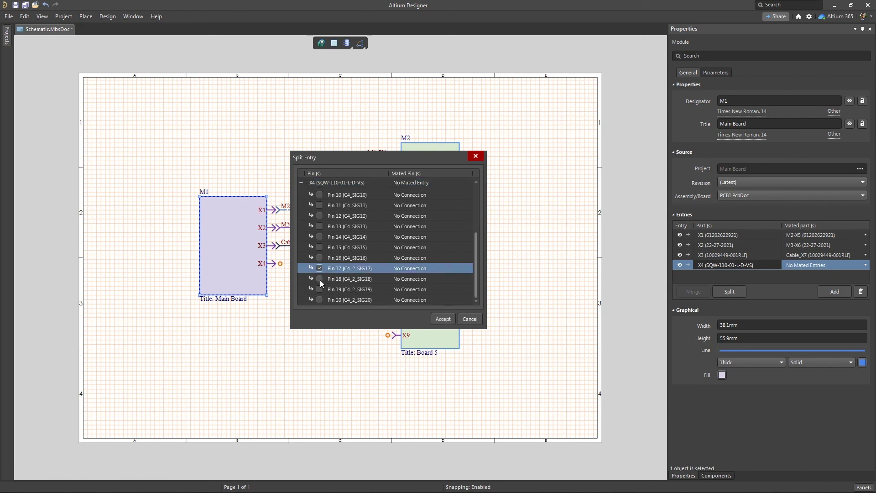
click(319, 279)
click(319, 289)
click(319, 299)
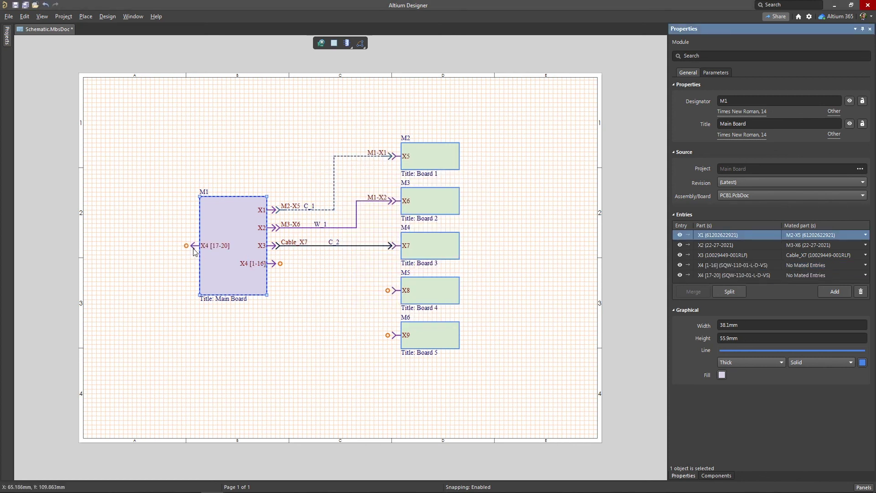
drag(194, 251, 273, 286)
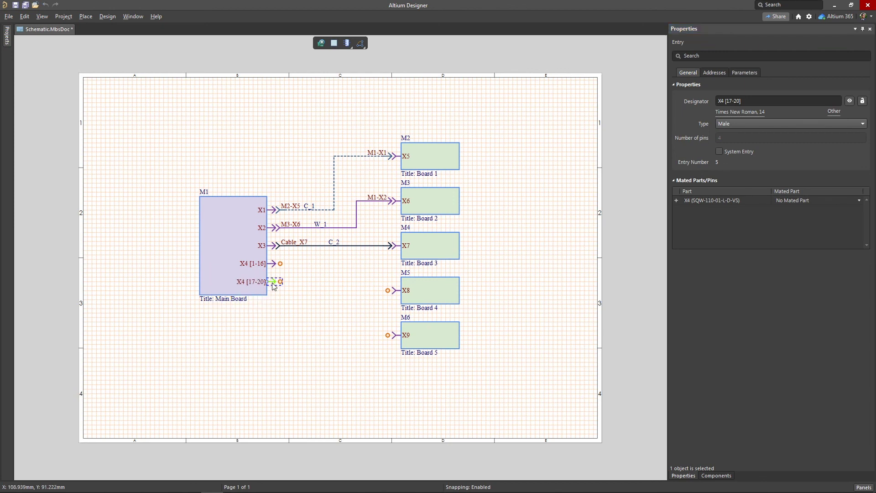
click(292, 306)
Draw harnesses from X4 [1-16] to X8 and from X4 [17-20] to X9
click(347, 43)
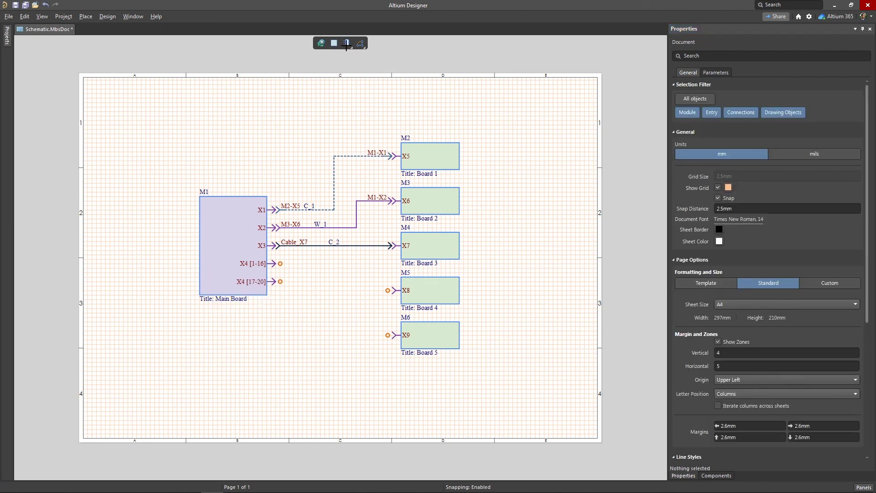
click(277, 263)
click(356, 263)
click(392, 290)
click(276, 281)
click(334, 282)
click(393, 334)
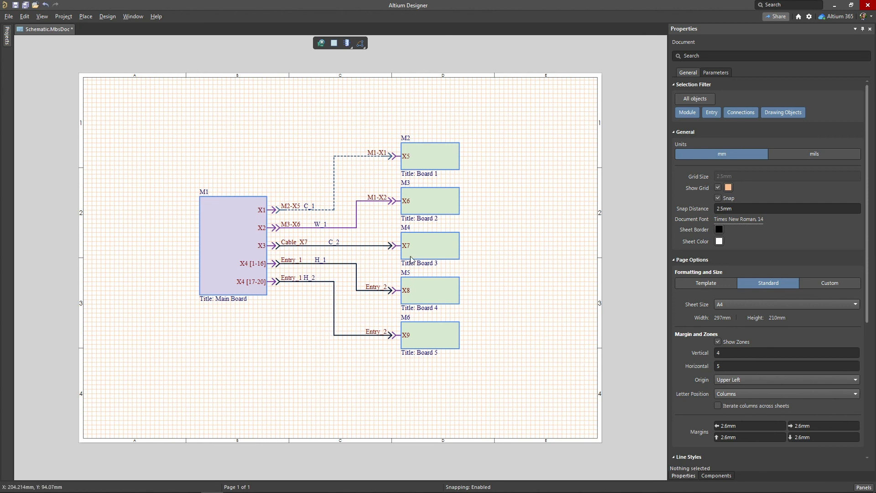
Open the Connection Manager from the Design menu to review the connections
click(108, 17)
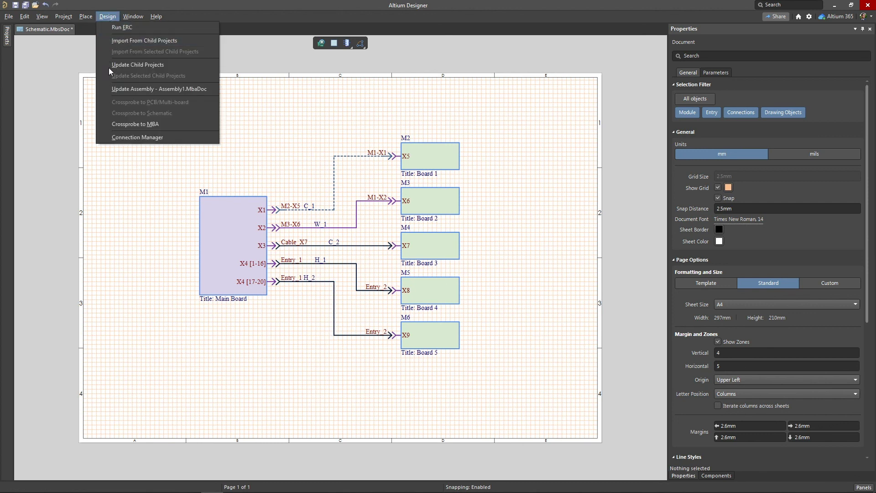
click(106, 138)
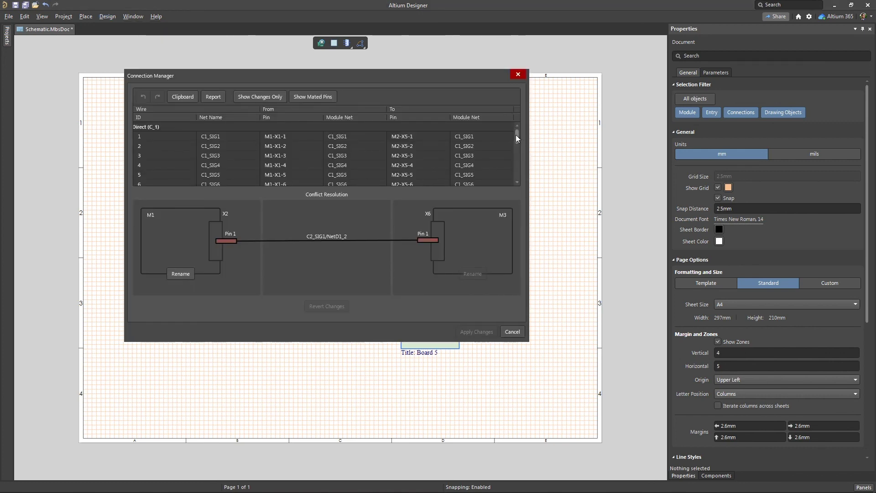
drag(515, 135, 513, 172)
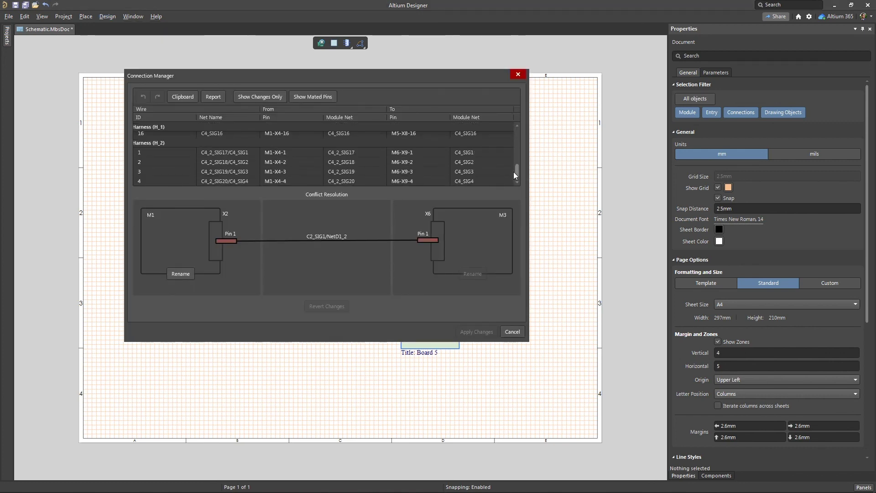